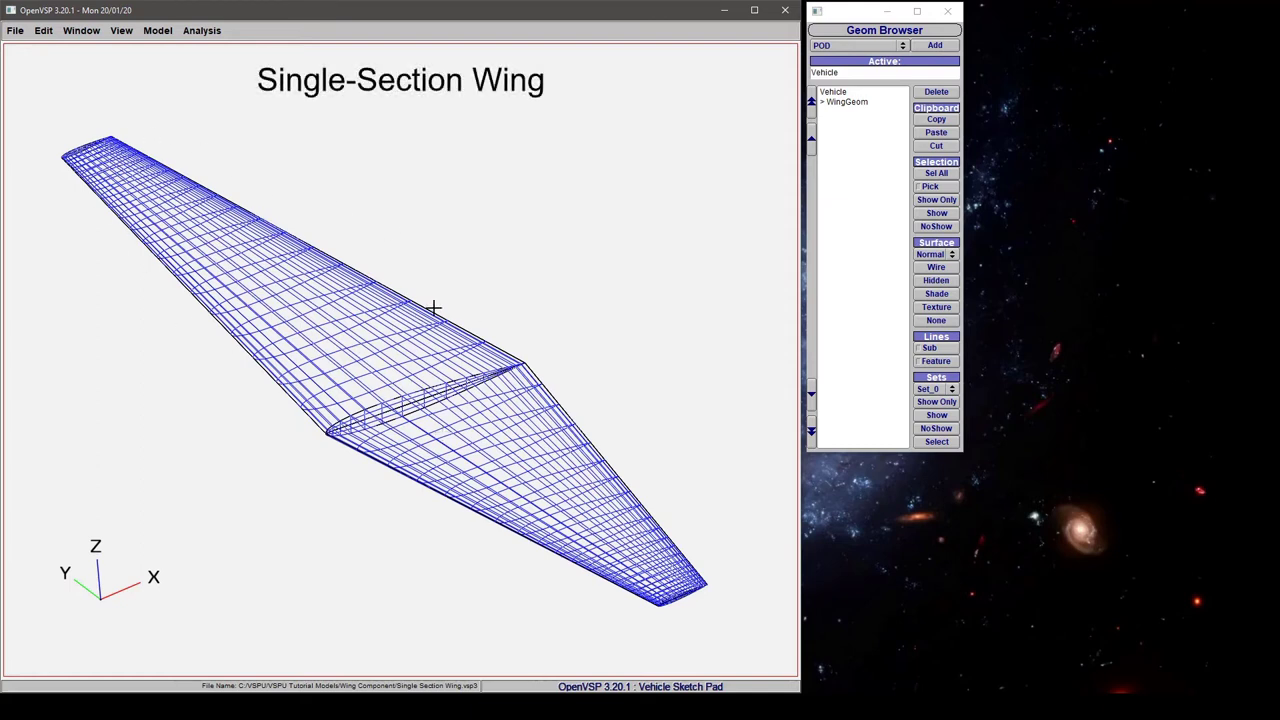
# Adjust the WingGeom section planform to a span of about 8.01, root chord 4.25 and tip chord about 1.22.
pyautogui.click(847, 101)
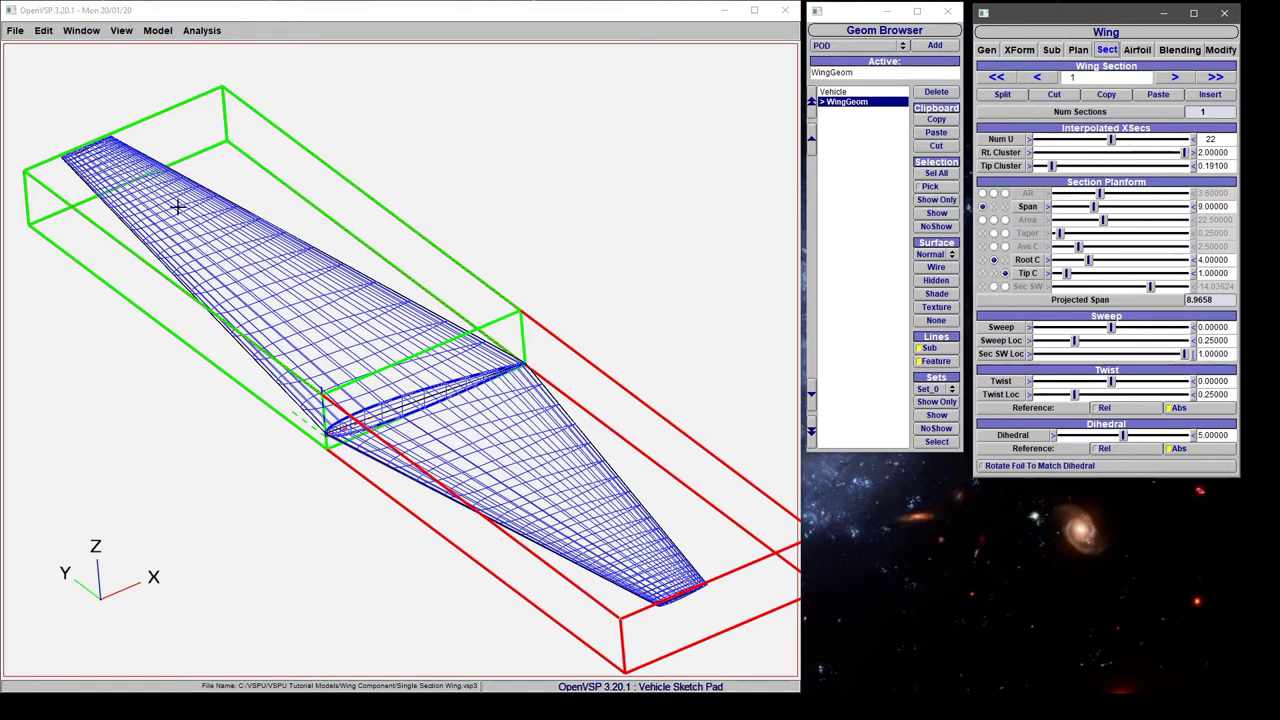
pyautogui.click(1077, 50)
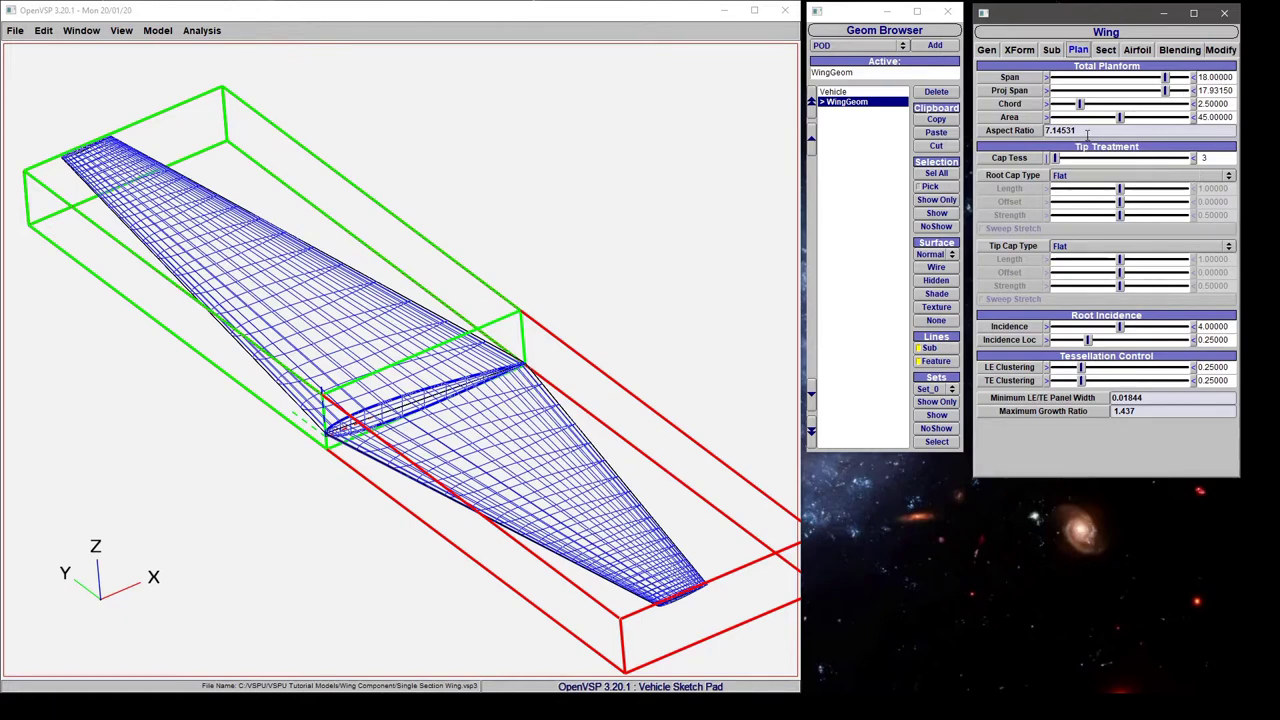
pyautogui.click(1108, 52)
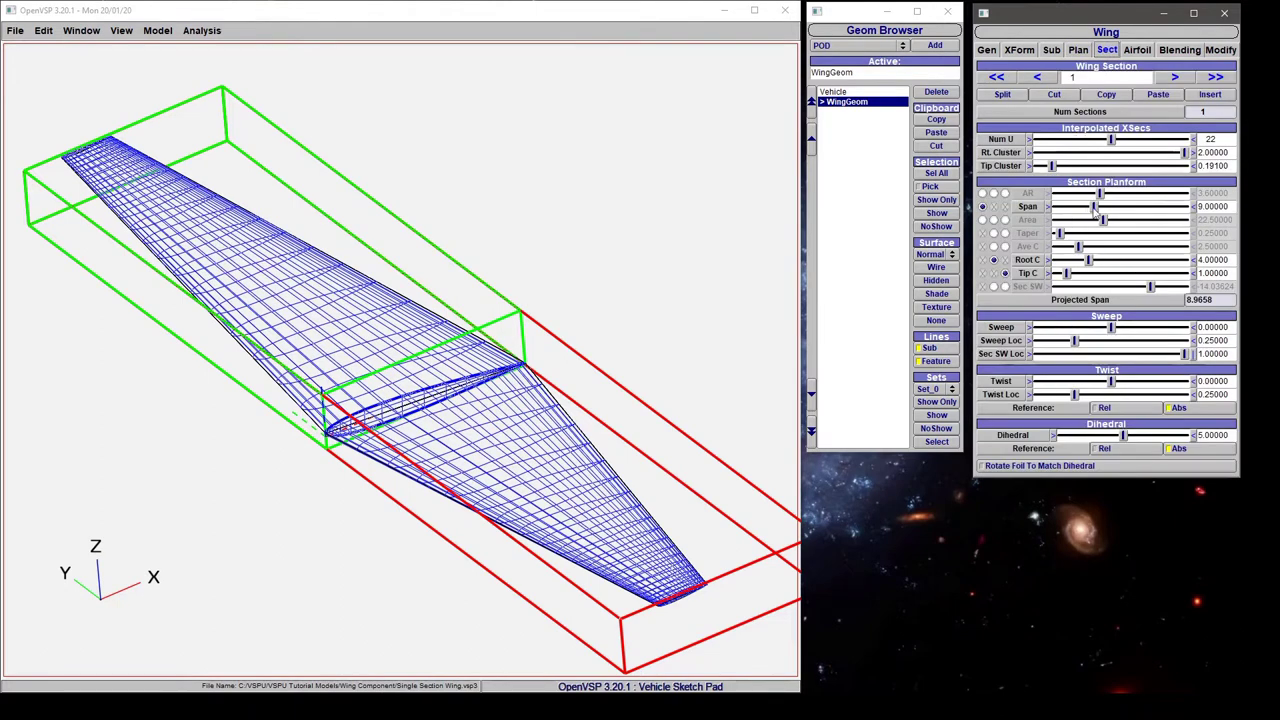
pyautogui.moveTo(1093, 207); pyautogui.dragTo(1087, 207)
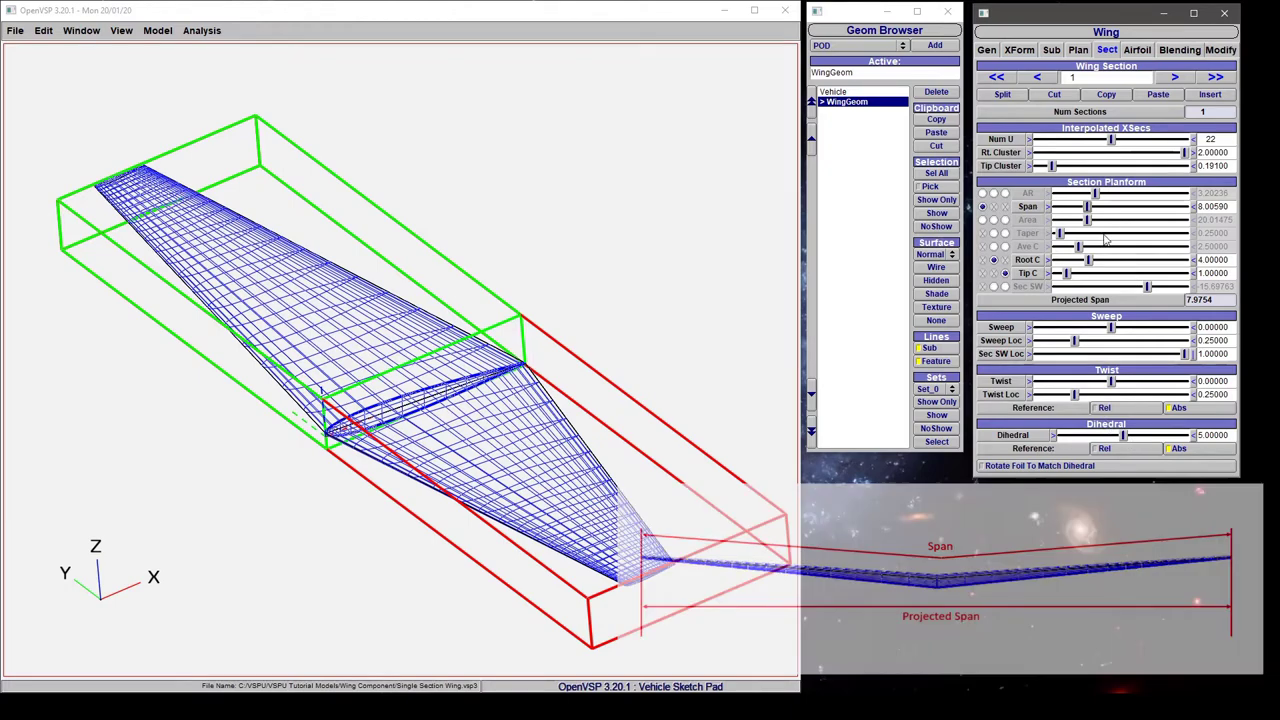
pyautogui.moveTo(1090, 262)
pyautogui.mouseDown()
pyautogui.moveTo(1108, 262)
pyautogui.moveTo(1068, 275)
pyautogui.mouseUp()
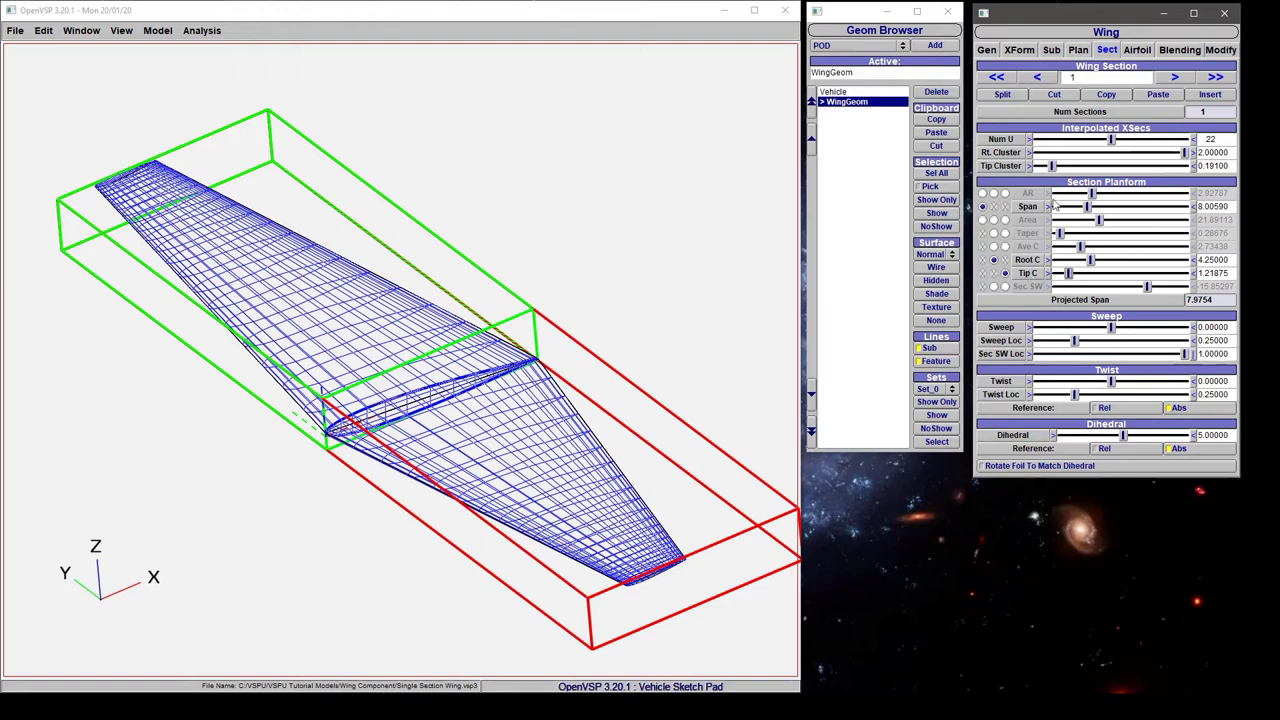
# Make AR, Area and Taper the driving parameters of the section planform and lower the aspect ratio to about 2.61.
pyautogui.click(982, 193)
pyautogui.click(993, 219)
pyautogui.click(1005, 233)
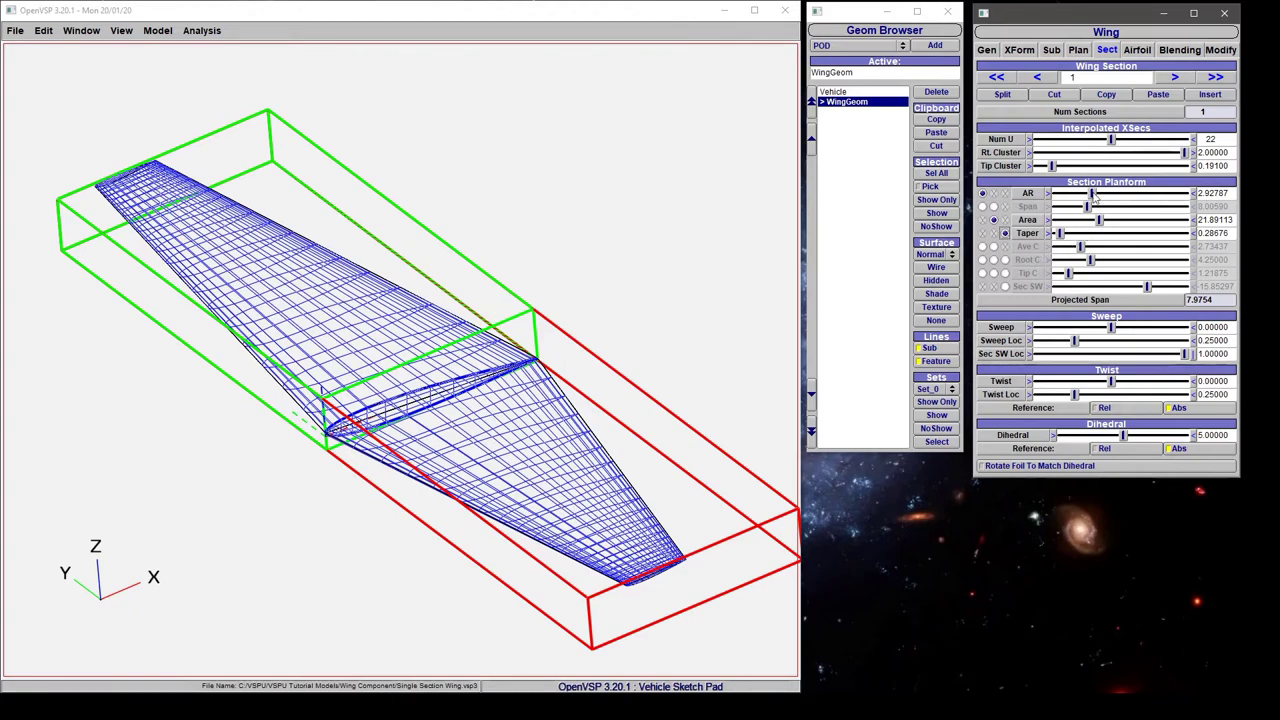
pyautogui.moveTo(1097, 196)
pyautogui.mouseDown()
pyautogui.moveTo(1178, 194)
pyautogui.moveTo(1067, 200)
pyautogui.moveTo(1090, 198)
pyautogui.mouseUp()
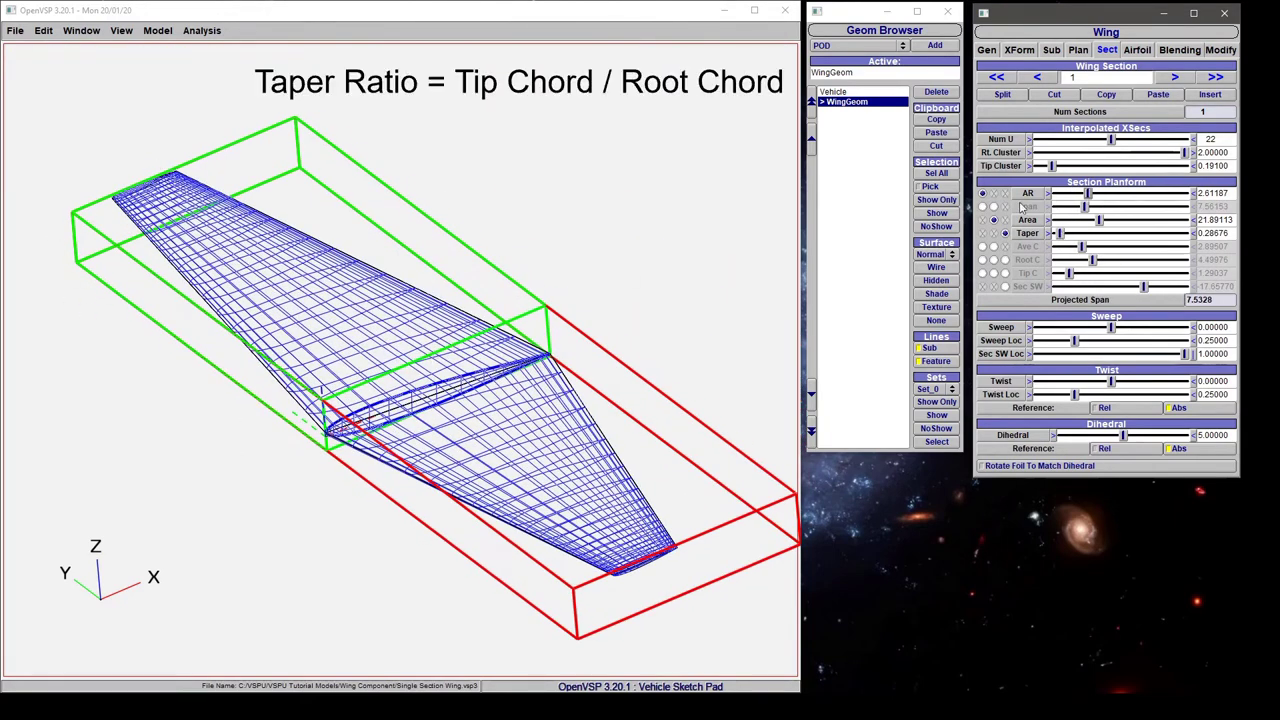
# Vary the section's taper ratio to about 0.22 and about 1.91, and finish with exactly 1.
pyautogui.moveTo(1059, 238); pyautogui.dragTo(1058, 238)
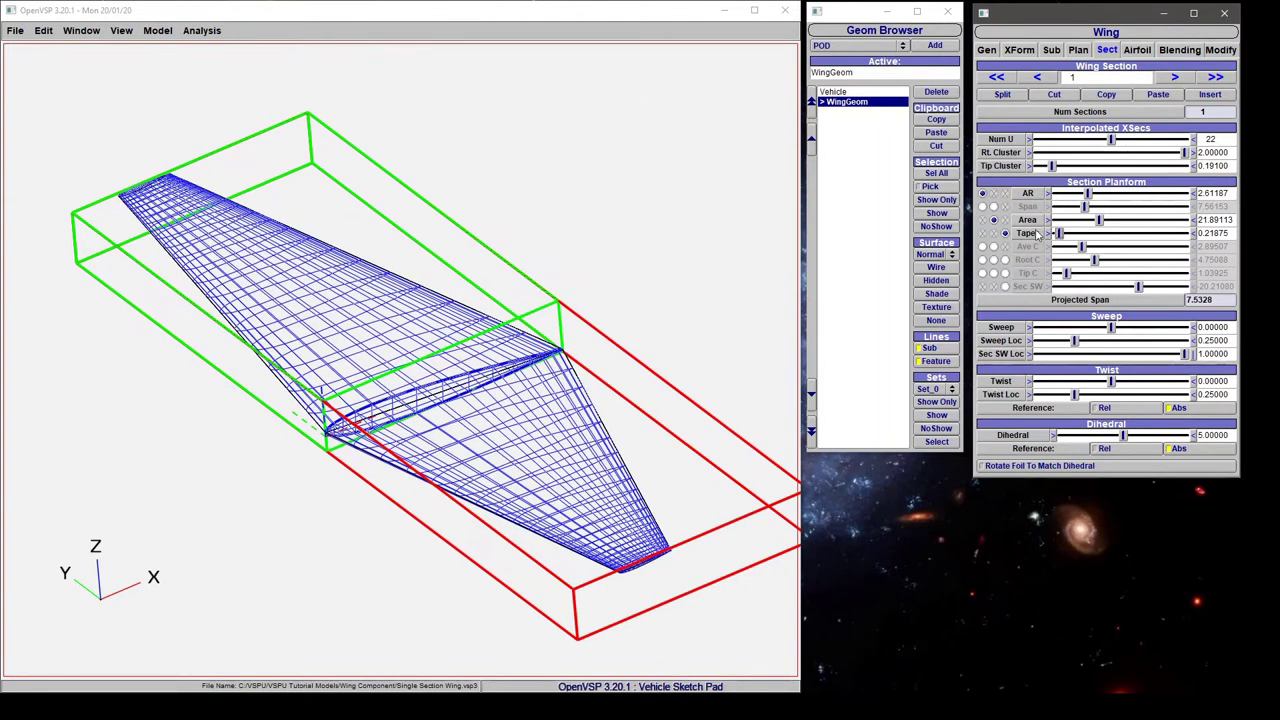
pyautogui.moveTo(1059, 233); pyautogui.dragTo(1081, 233)
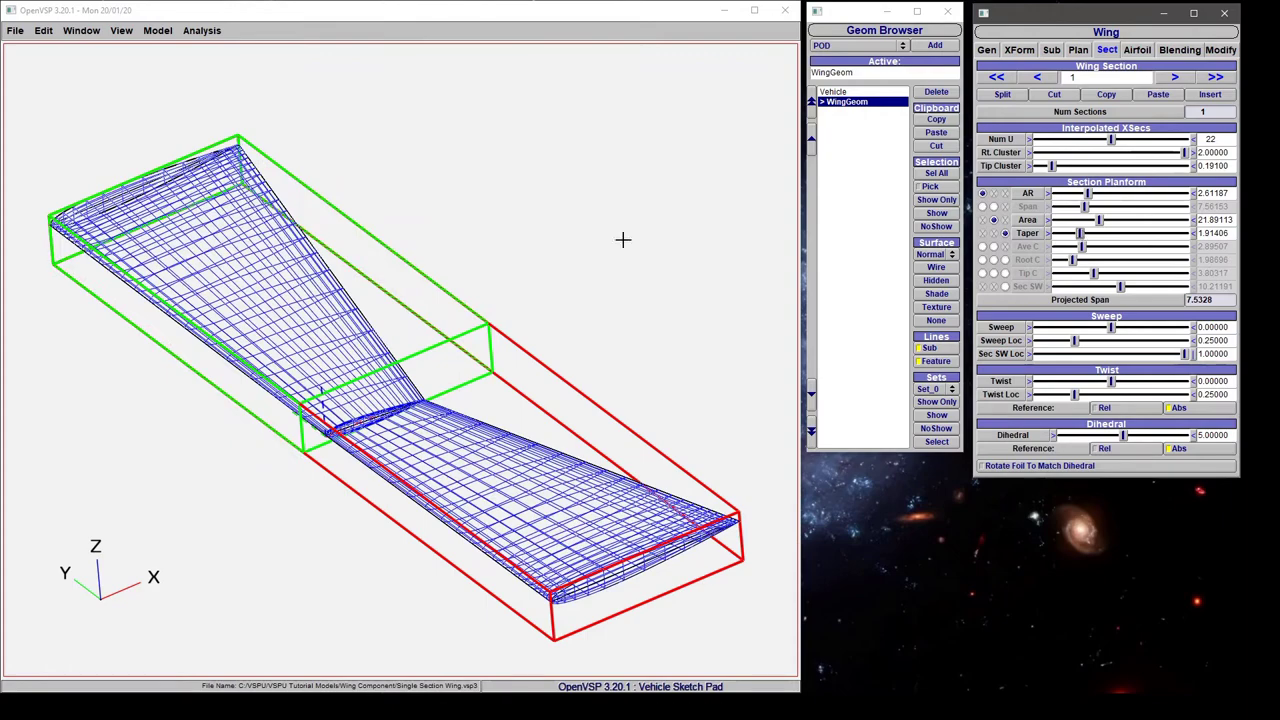
pyautogui.doubleClick(1198, 232)
pyautogui.write('1')
pyautogui.press('Return')
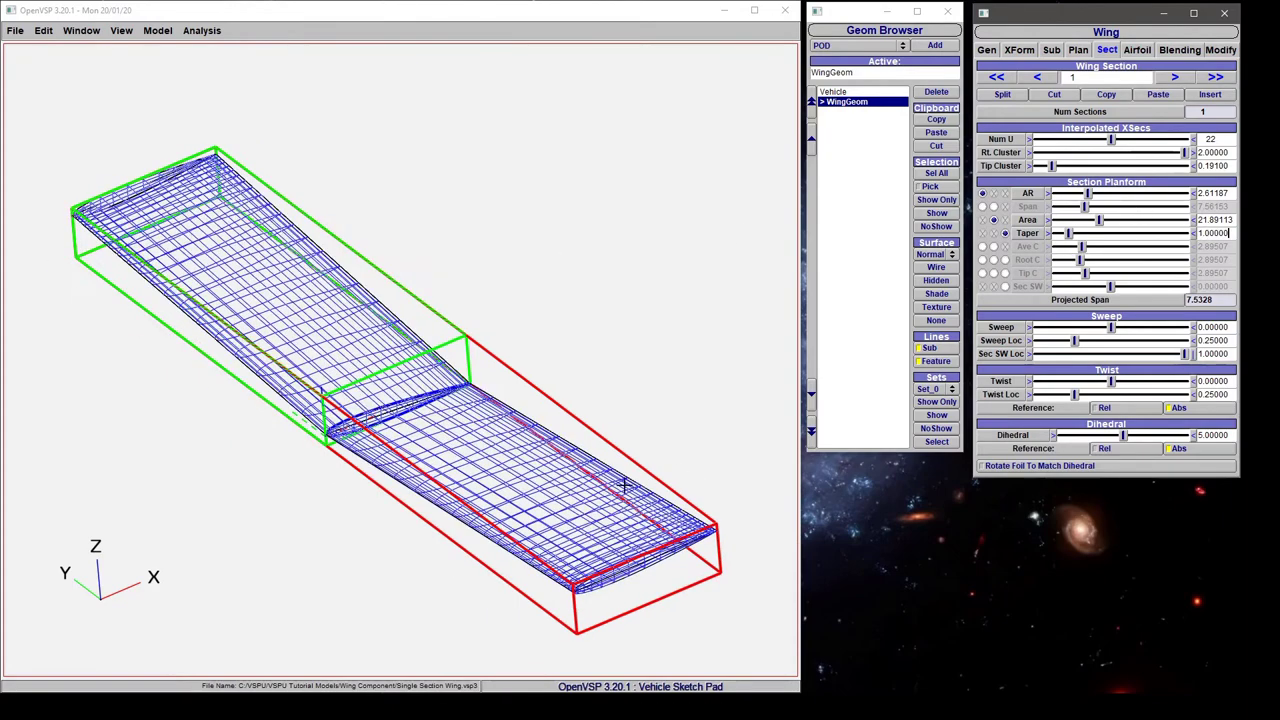
pyautogui.moveTo(625, 485); pyautogui.dragTo(425, 422)
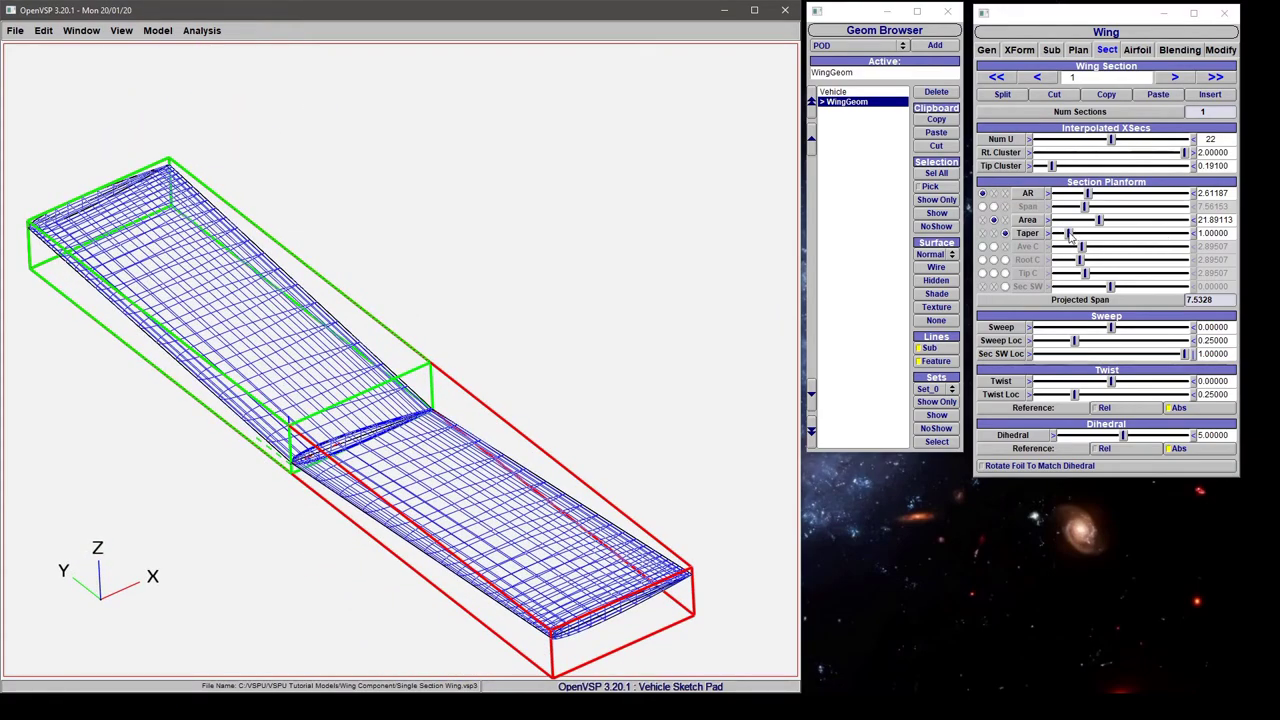
# Reduce the section's taper ratio to about 0.27 and adjust its area to about 21.99.
pyautogui.moveTo(1068, 232); pyautogui.dragTo(1062, 236)
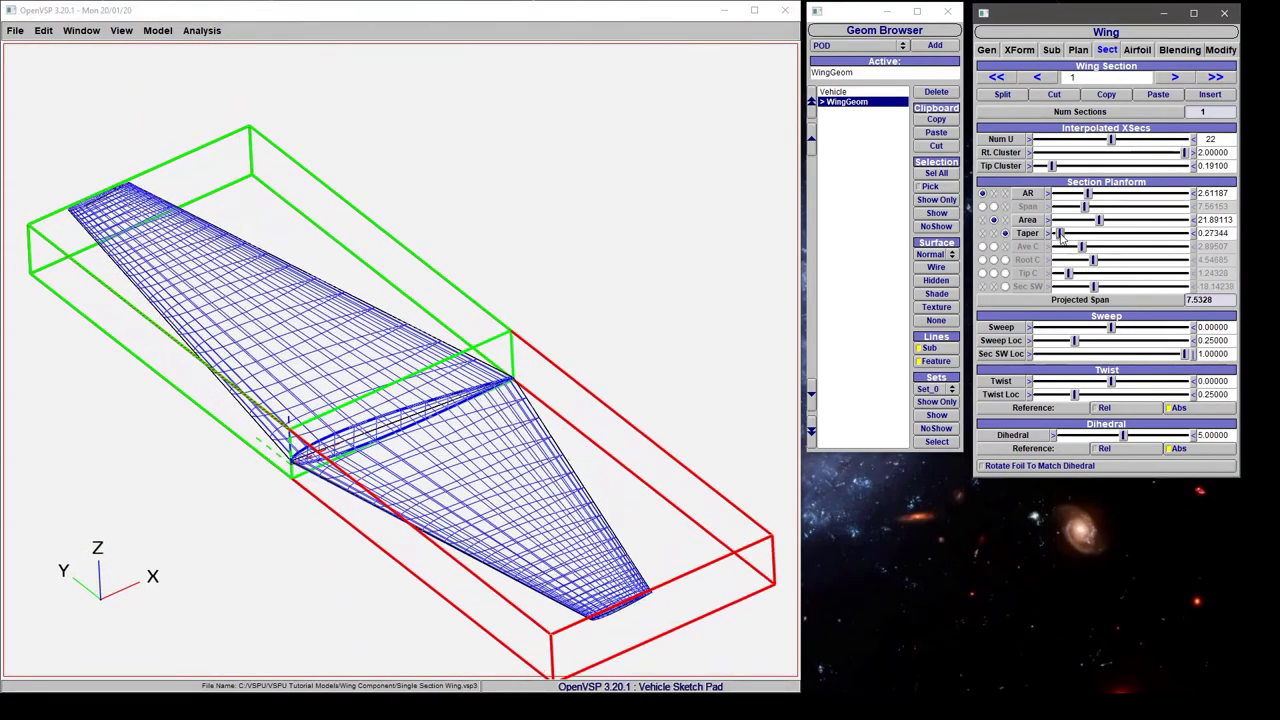
pyautogui.moveTo(1103, 226)
pyautogui.mouseDown()
pyautogui.moveTo(1133, 222)
pyautogui.moveTo(1086, 225)
pyautogui.moveTo(1125, 225)
pyautogui.moveTo(1105, 228)
pyautogui.mouseUp()
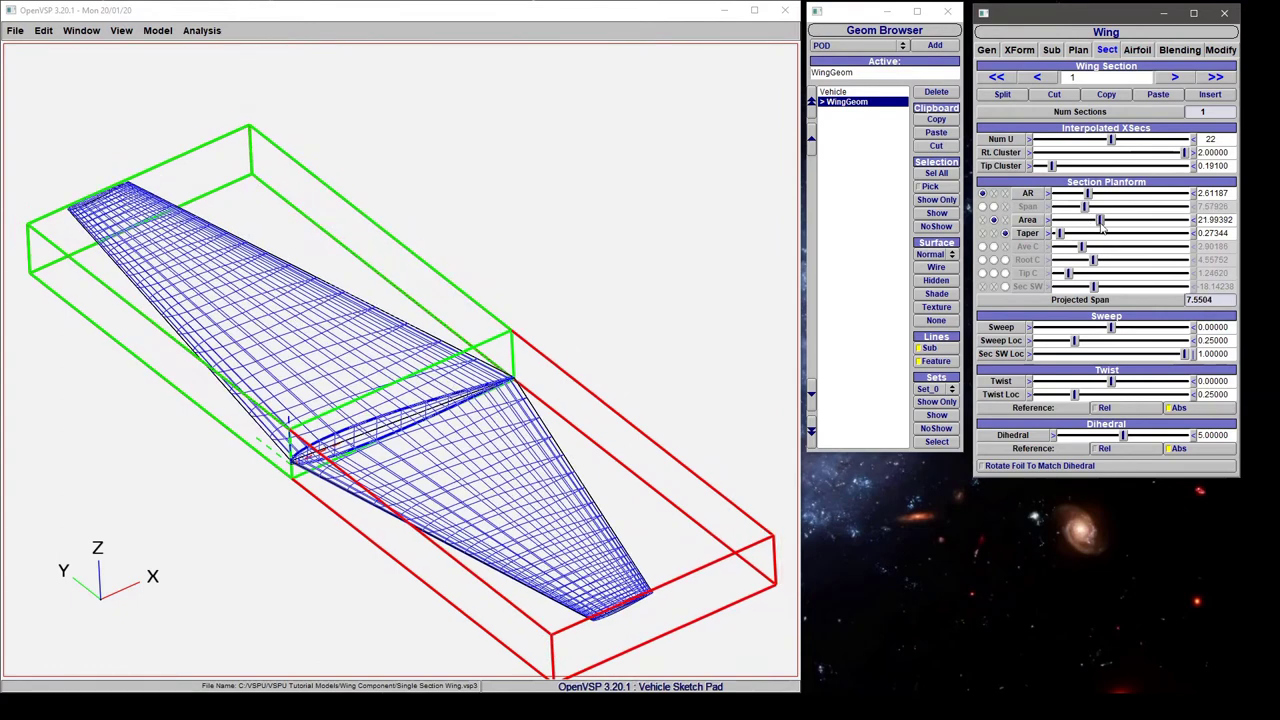
# Make secondary sweep a driving parameter in place of taper and set the sweep location to 0.
pyautogui.click(1006, 287)
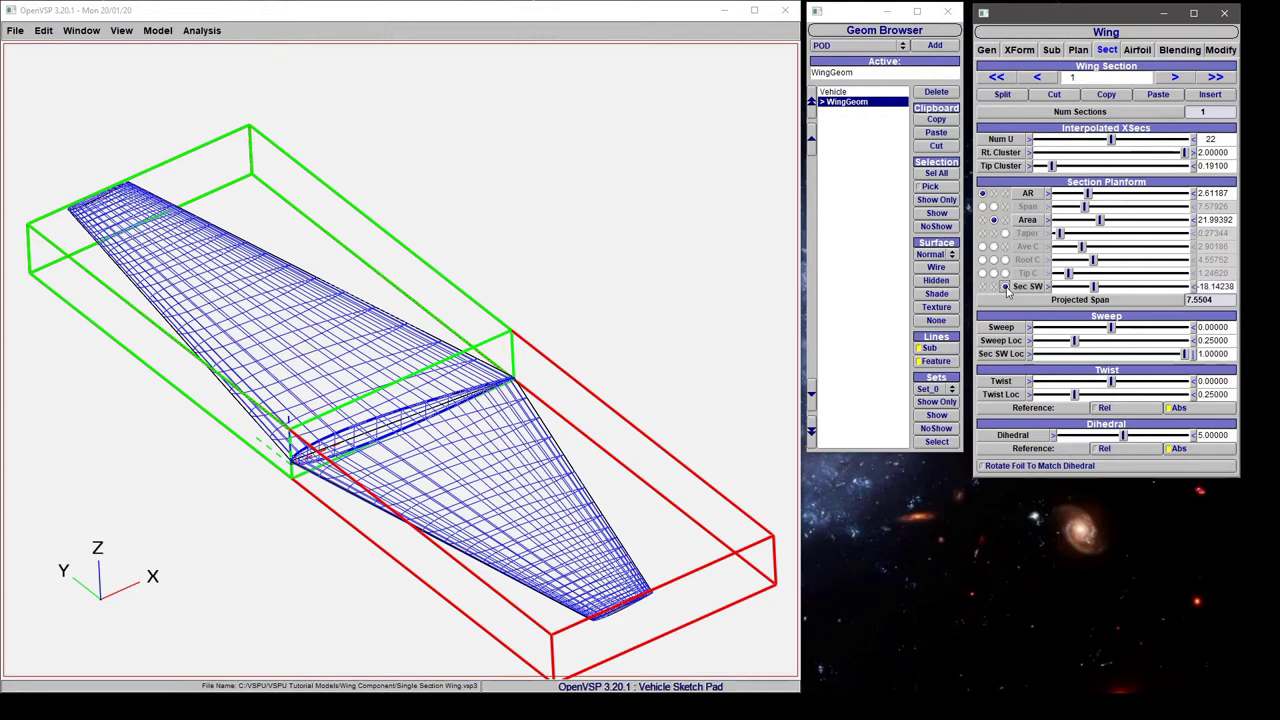
pyautogui.doubleClick(1224, 340)
pyautogui.write('0')
pyautogui.press('Return')
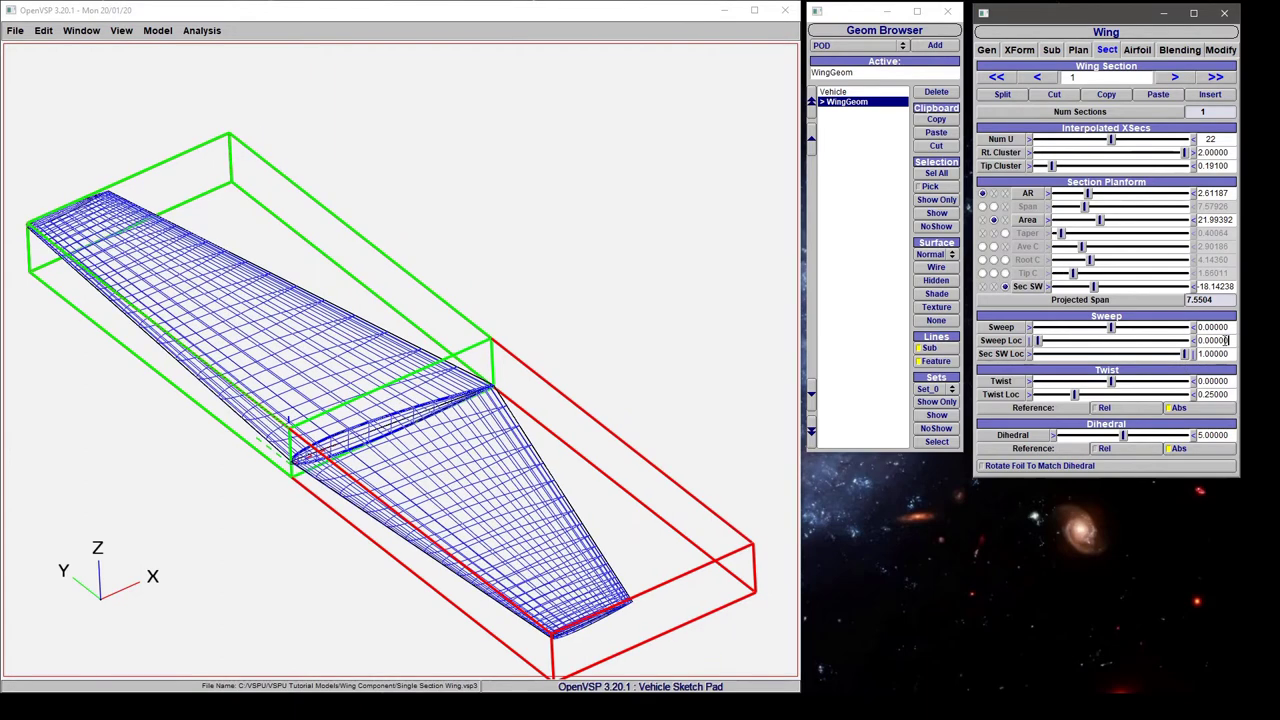
# Set the section's sweep to 10 degrees and its secondary sweep to -20 degrees.
pyautogui.moveTo(523, 366); pyautogui.dragTo(460, 435)
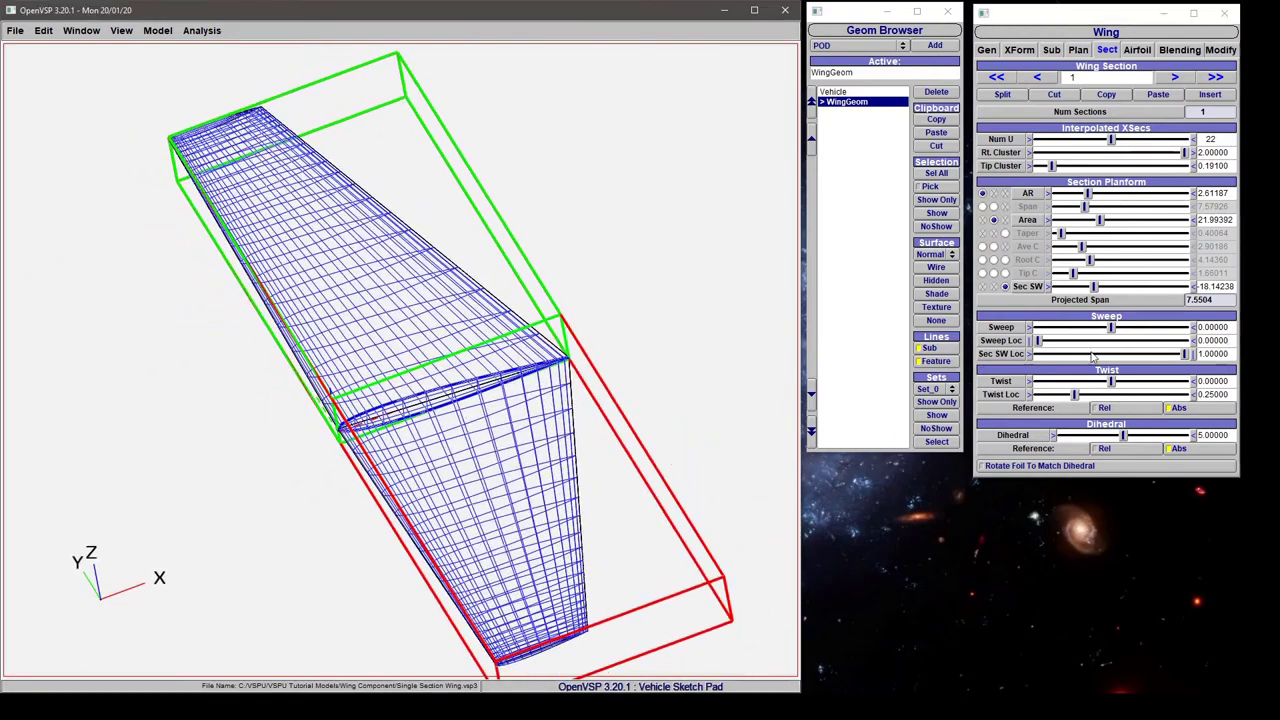
pyautogui.doubleClick(1222, 327)
pyautogui.write('10')
pyautogui.press('Return')
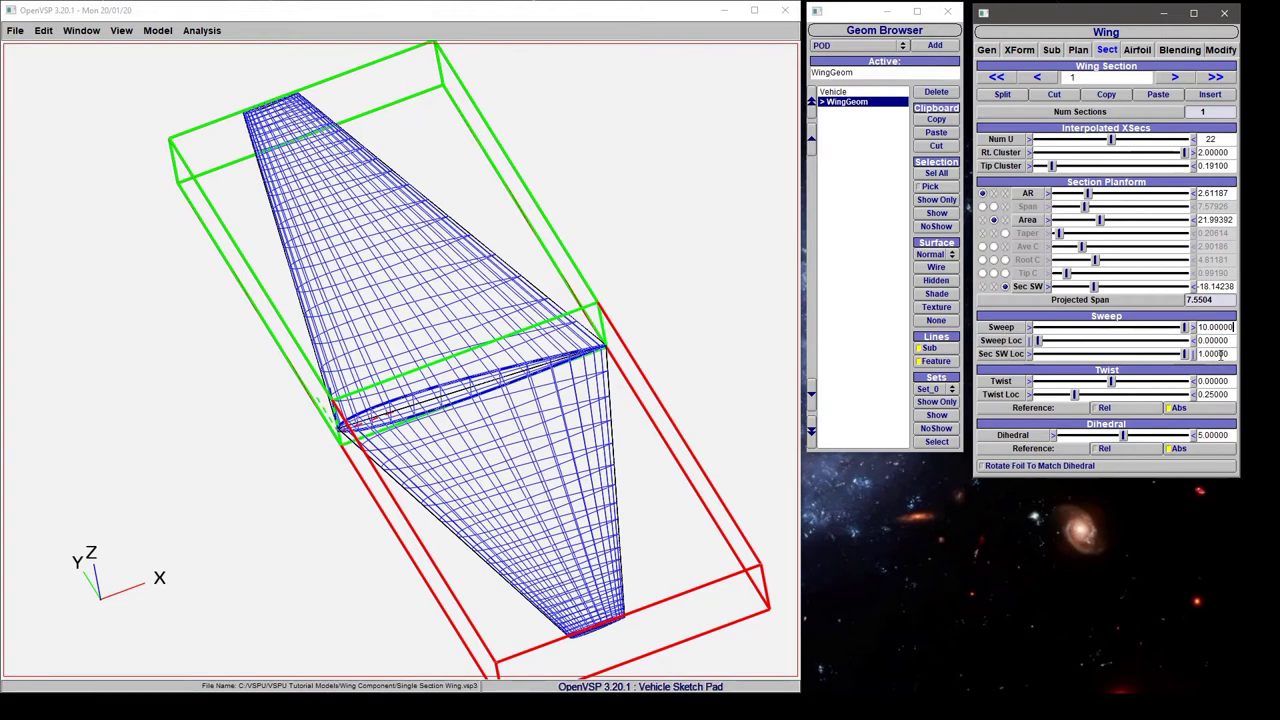
pyautogui.doubleClick(1220, 285)
pyautogui.write('-20')
pyautogui.press('Return')
# Vary the section's secondary sweep through about -41.8 and -29.9 degrees, ending at about -13 degrees.
pyautogui.moveTo(529, 347); pyautogui.dragTo(440, 330)
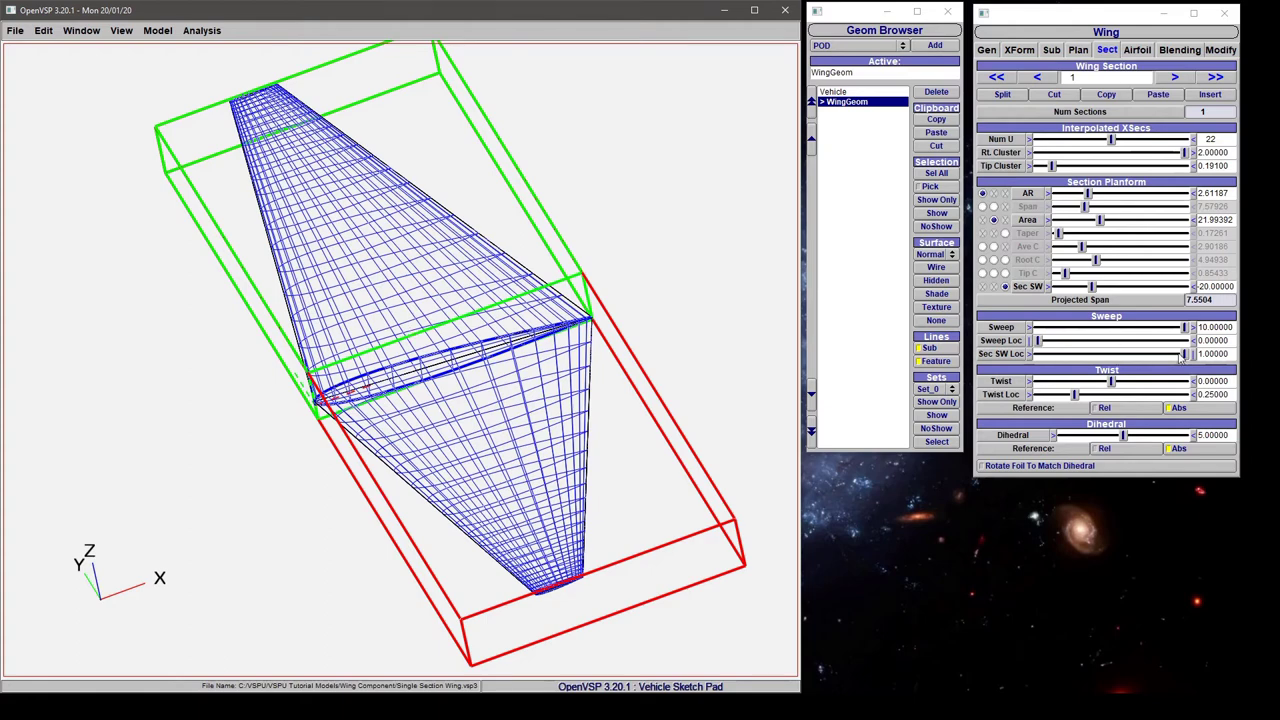
pyautogui.moveTo(1186, 357)
pyautogui.mouseDown()
pyautogui.moveTo(1158, 360)
pyautogui.moveTo(1190, 358)
pyautogui.mouseUp()
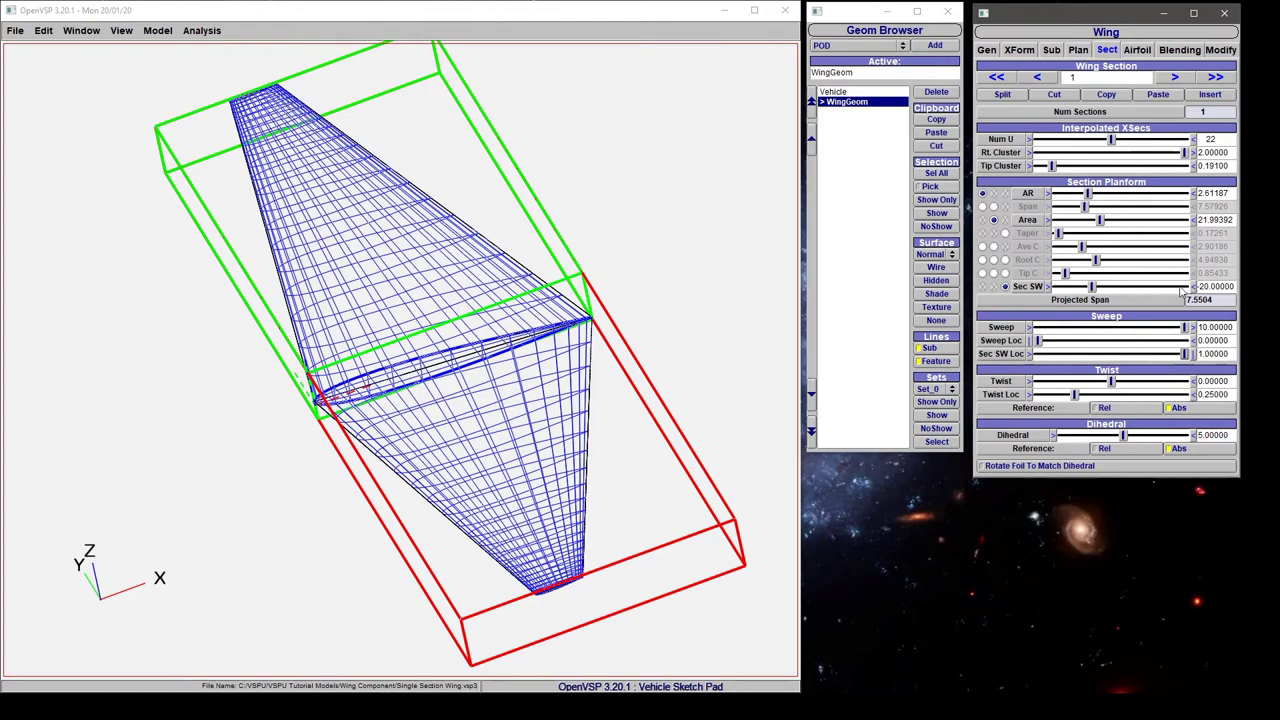
pyautogui.moveTo(1092, 287); pyautogui.dragTo(1070, 288)
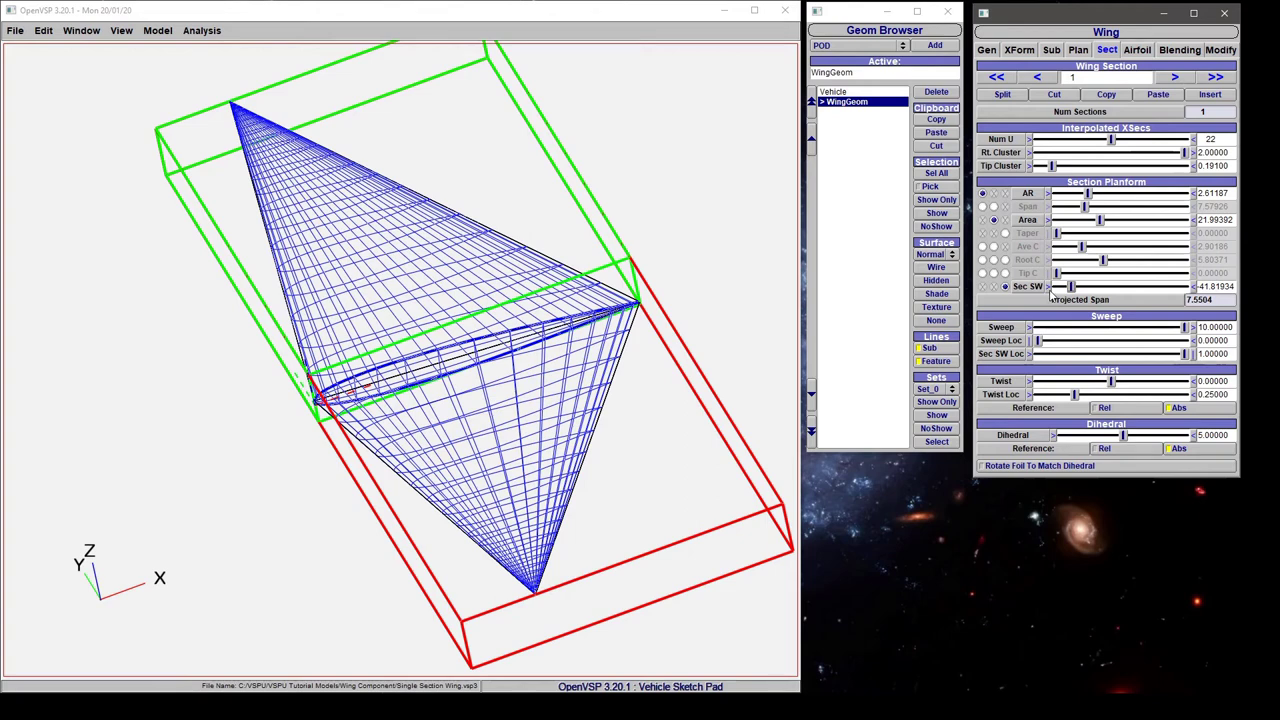
pyautogui.moveTo(1071, 286); pyautogui.dragTo(1065, 288)
pyautogui.moveTo(1082, 289); pyautogui.dragTo(1087, 290)
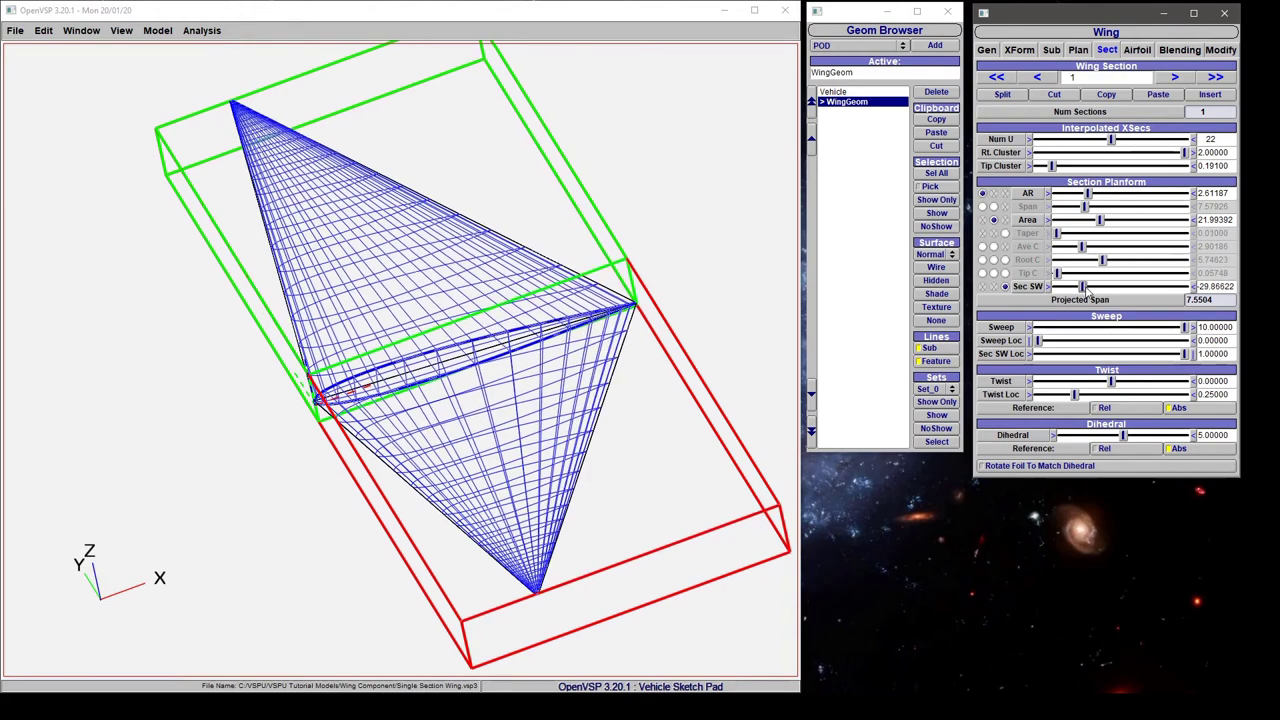
pyautogui.moveTo(1083, 289); pyautogui.dragTo(1104, 290)
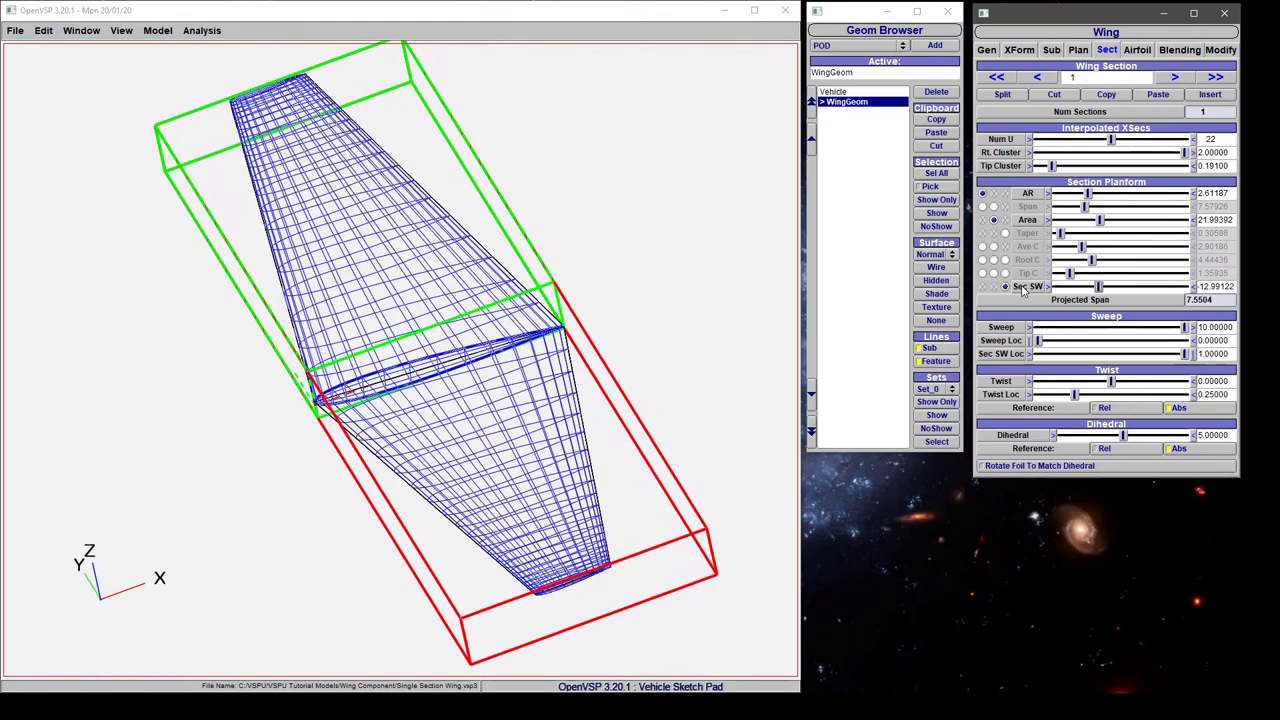